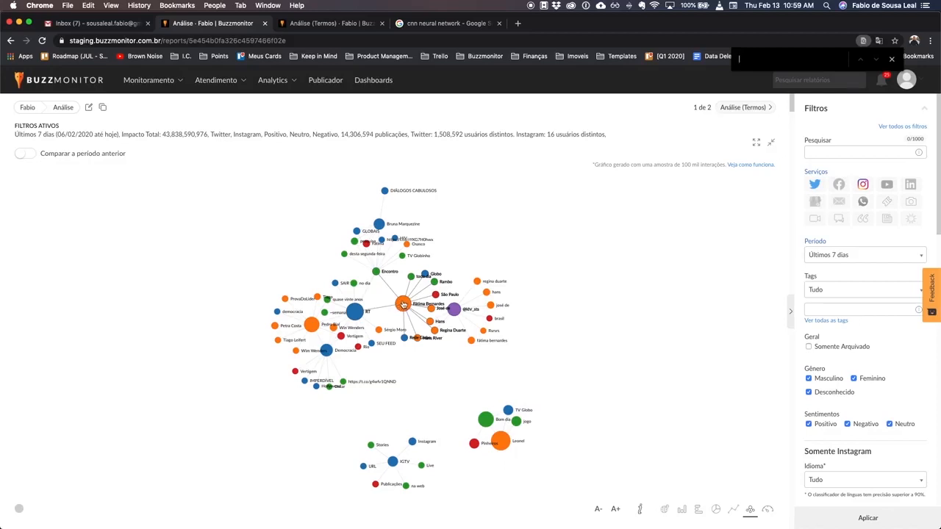
- Move the Fátima Bernardes and Leonel nodes in the network graph and highlight the publication count in the active filters summary
drag(402, 303, 249, 251)
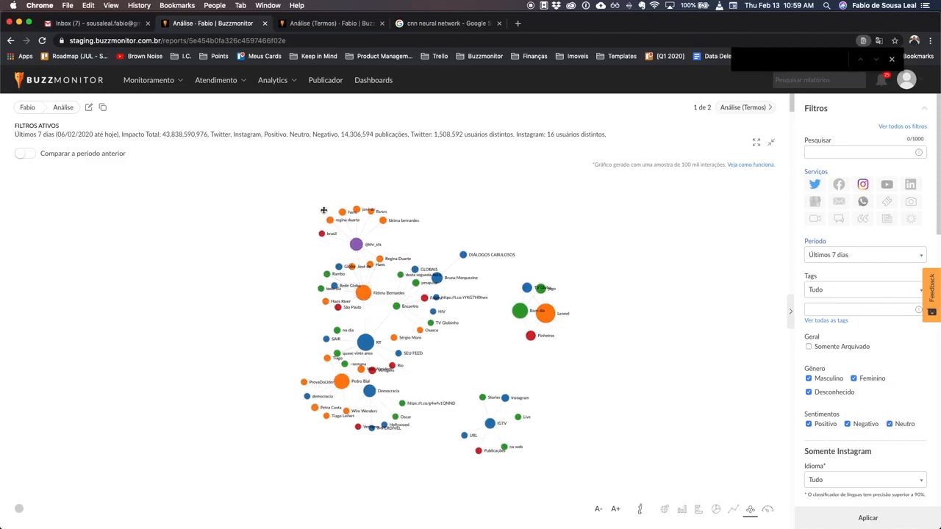
drag(544, 313, 450, 317)
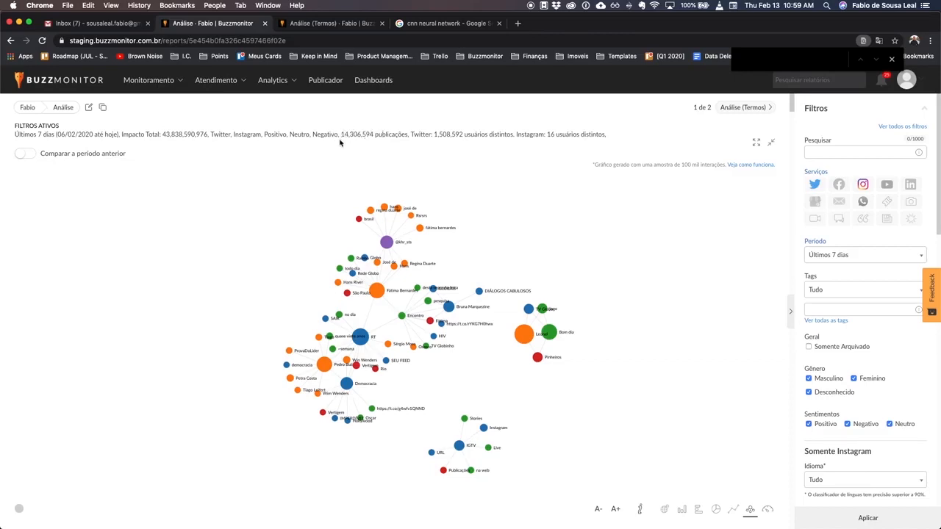
drag(341, 135, 376, 135)
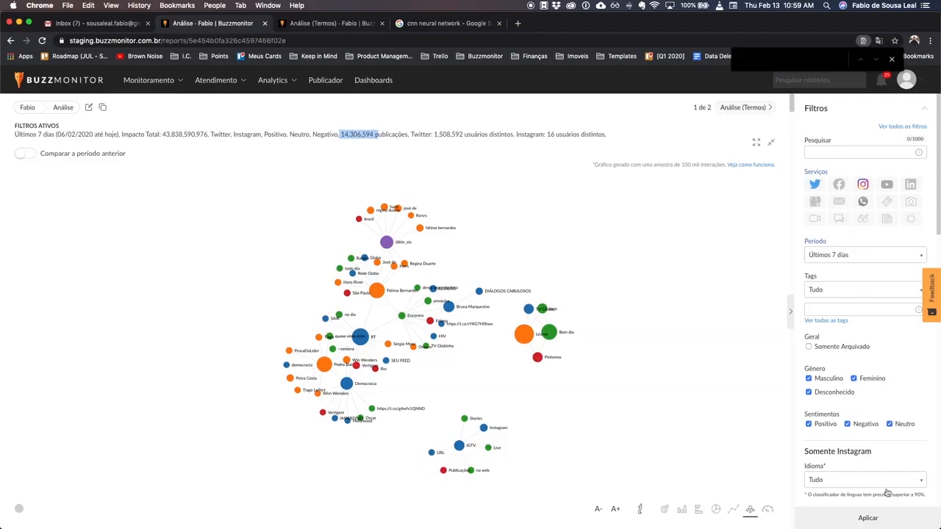
- Review the projects listed under Fontes, reopen the Filtros section and dismiss the page search bar
scroll(863, 442, down, 20)
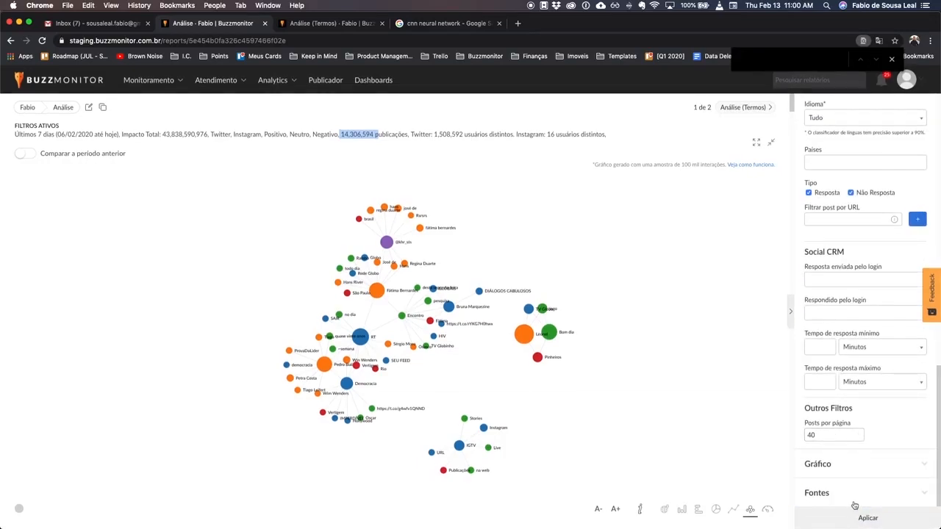
scroll(853, 368, up, 10)
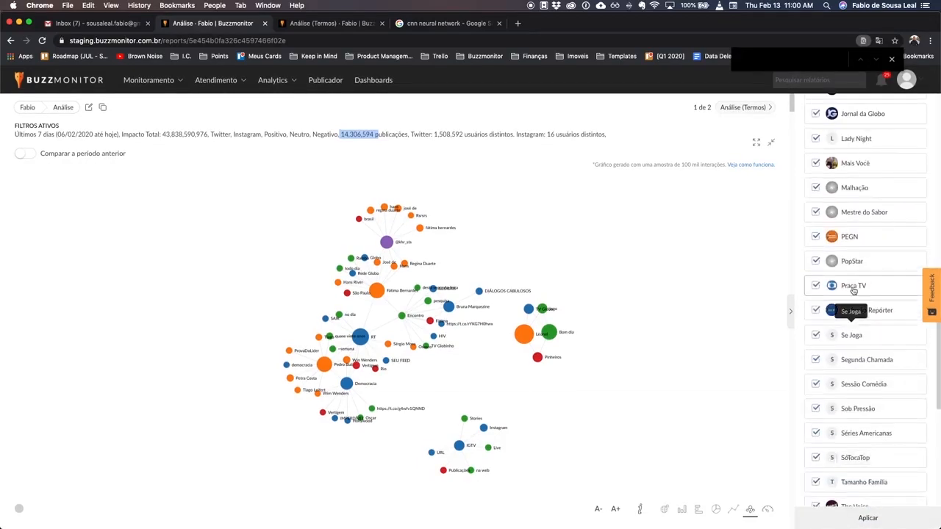
scroll(852, 292, up, 4)
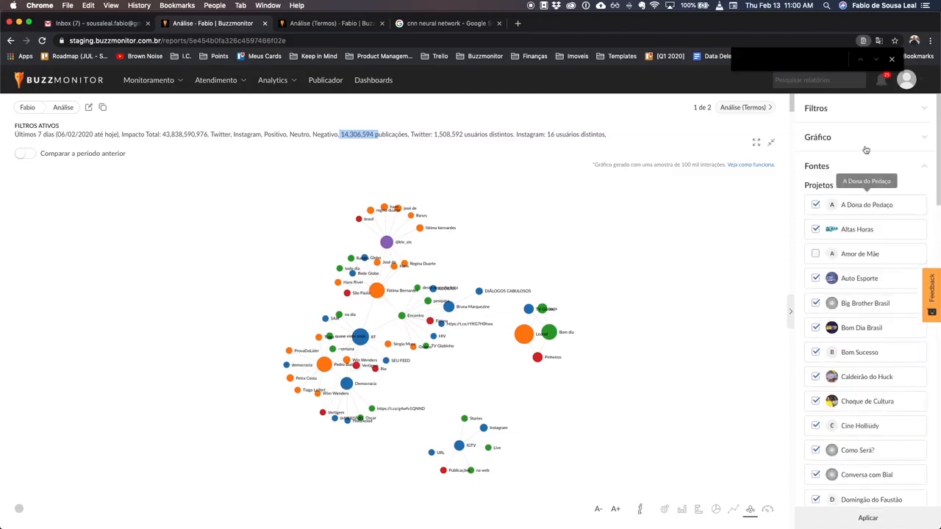
click(818, 109)
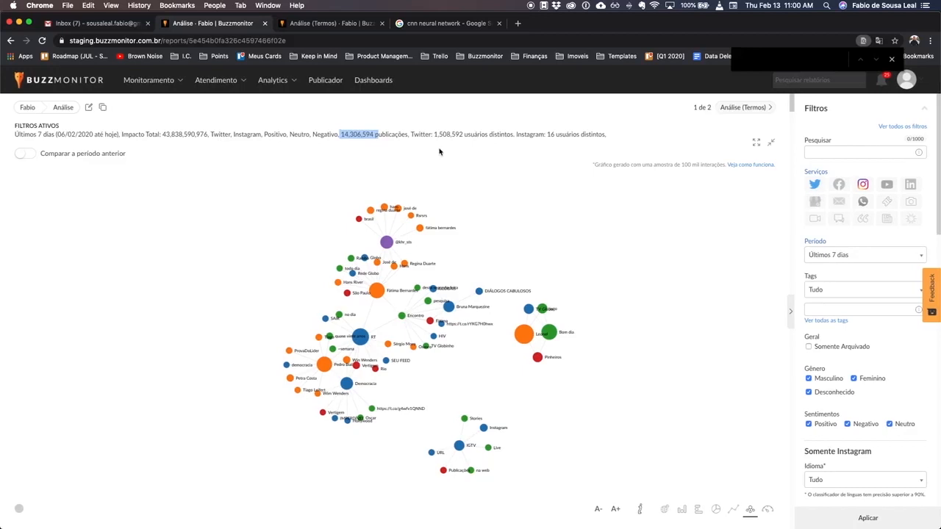
click(892, 59)
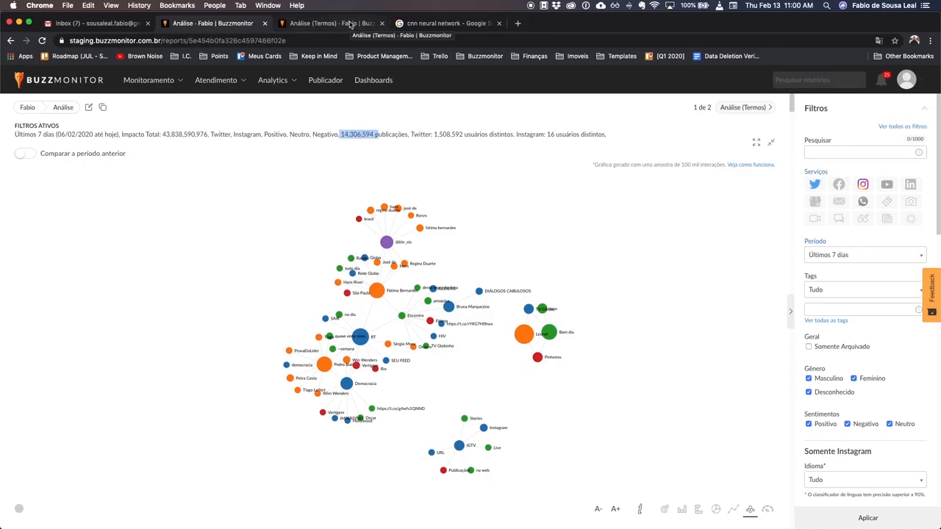
- Switch to the Análise (Termos) report and highlight the first post's text, singling out the word "primeiro"
click(350, 26)
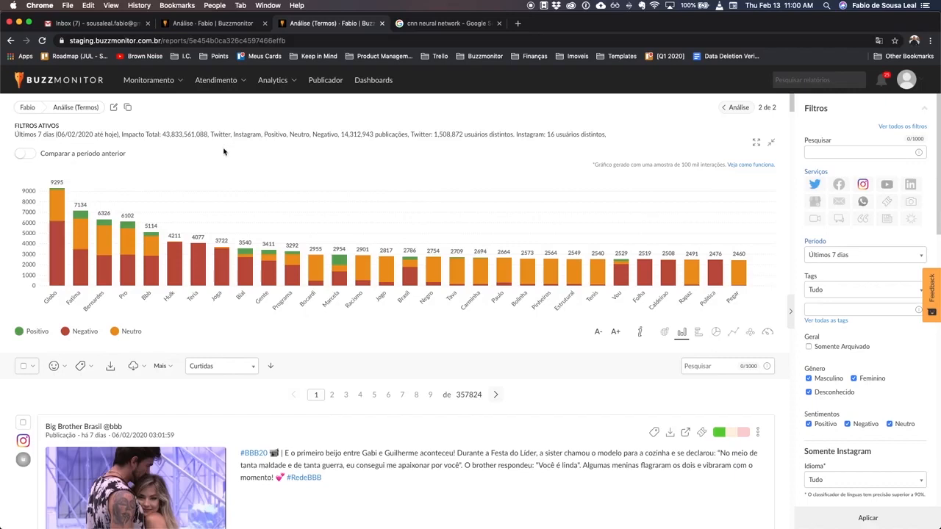
drag(286, 453, 360, 479)
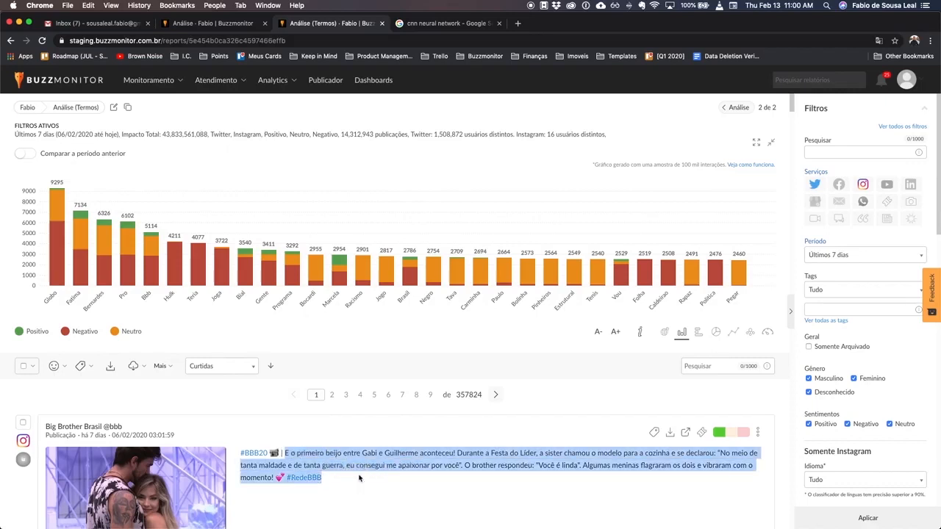
double_click(316, 453)
mouse_move(221, 261)
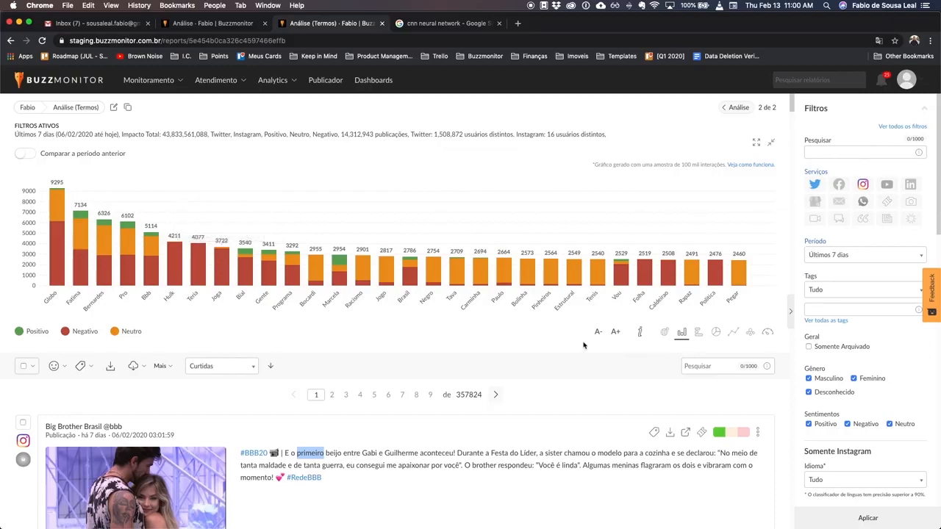
- Examine the term labels along the bar chart, highlight "Programa" and view the sentiment breakdown of the Marcela bar
drag(43, 301, 744, 299)
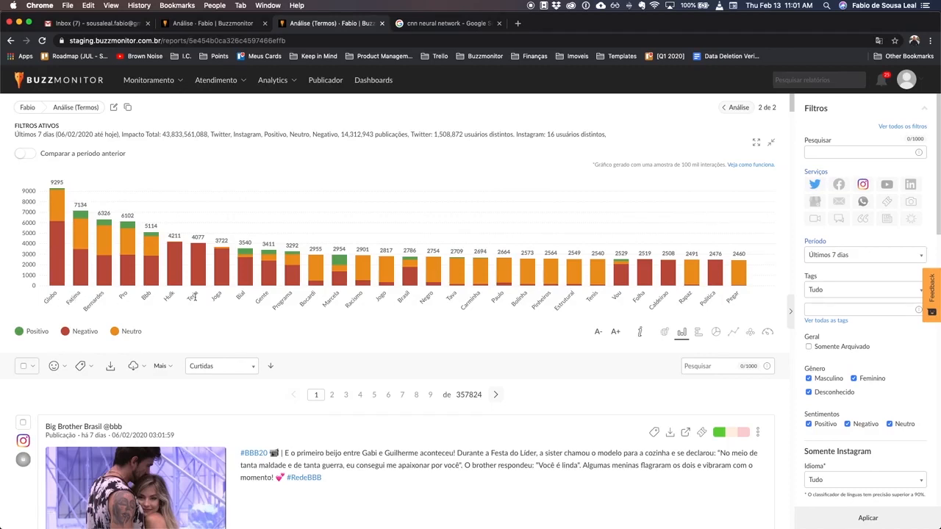
click(70, 298)
double_click(93, 298)
click(468, 300)
double_click(283, 300)
mouse_move(335, 285)
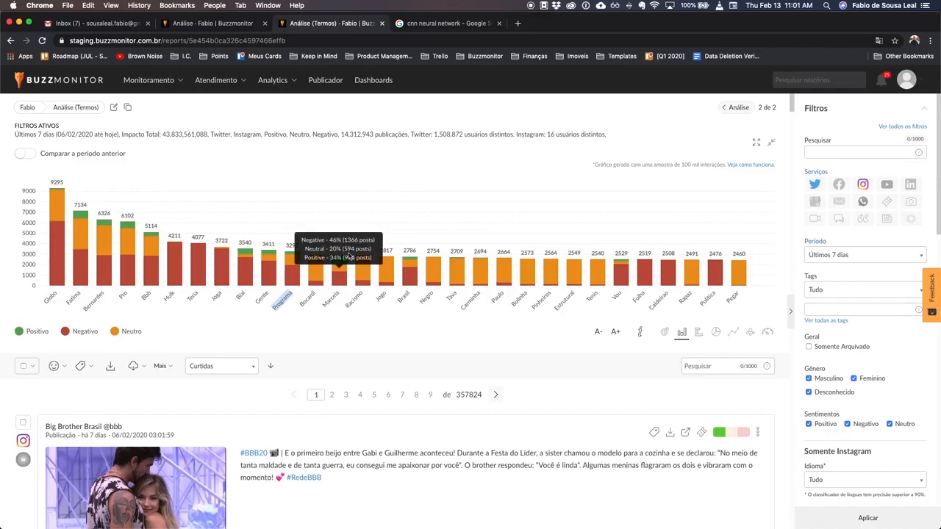
- Return to the Análise network graph and examine the connections around the Bruna Marquezine and Encontro nodes up close
click(213, 23)
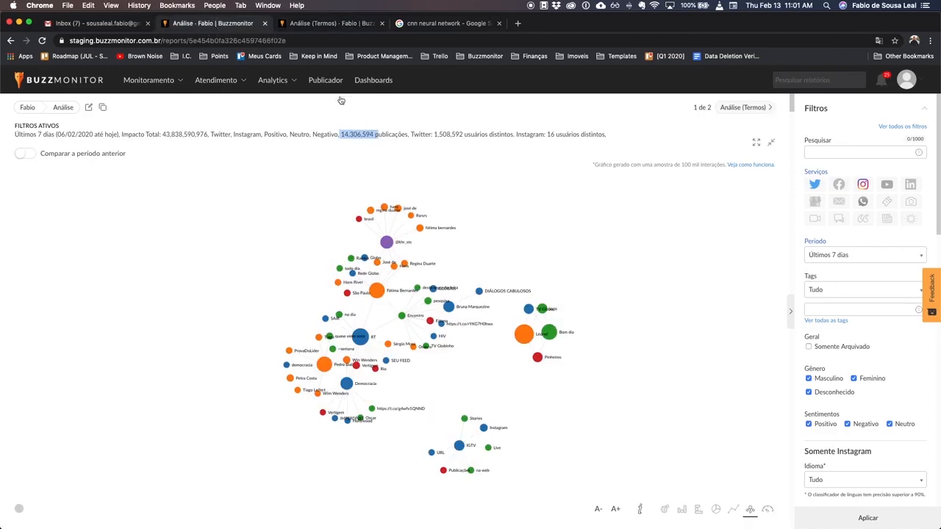
click(453, 314)
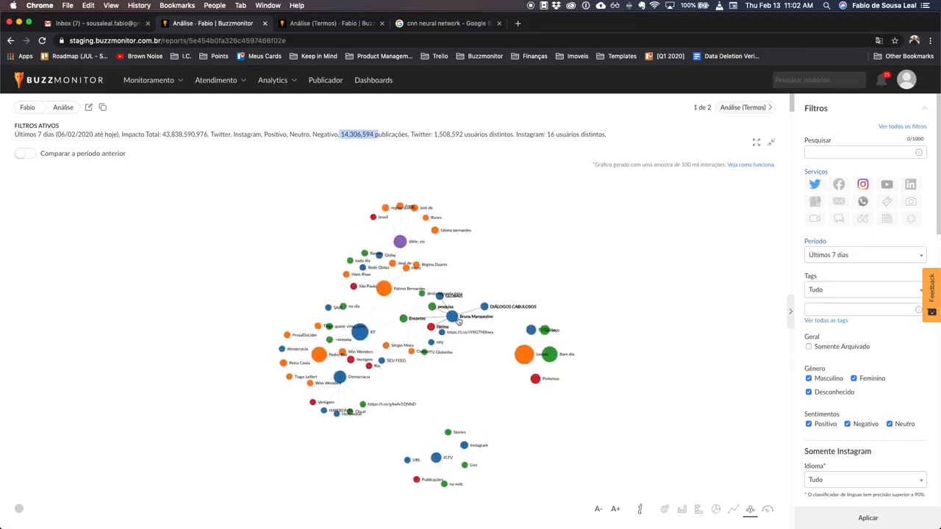
click(403, 322)
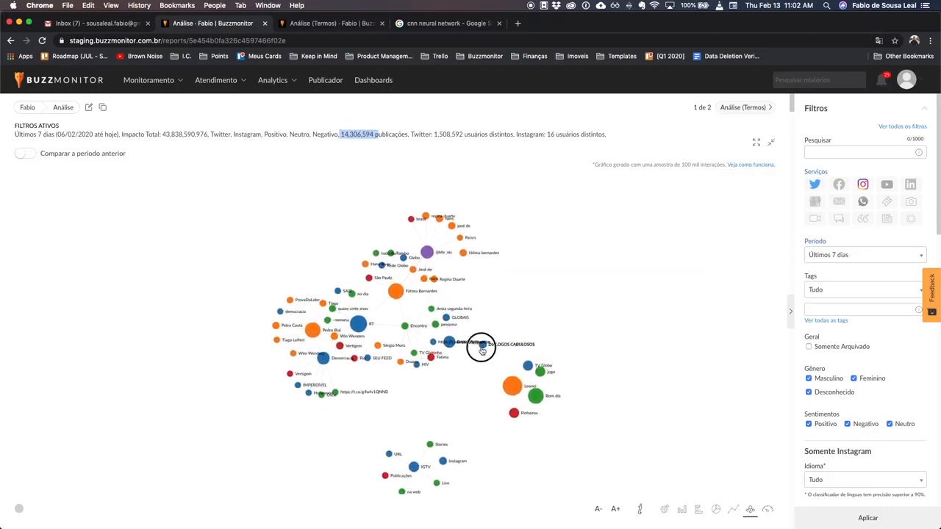
scroll(478, 360, up, 5)
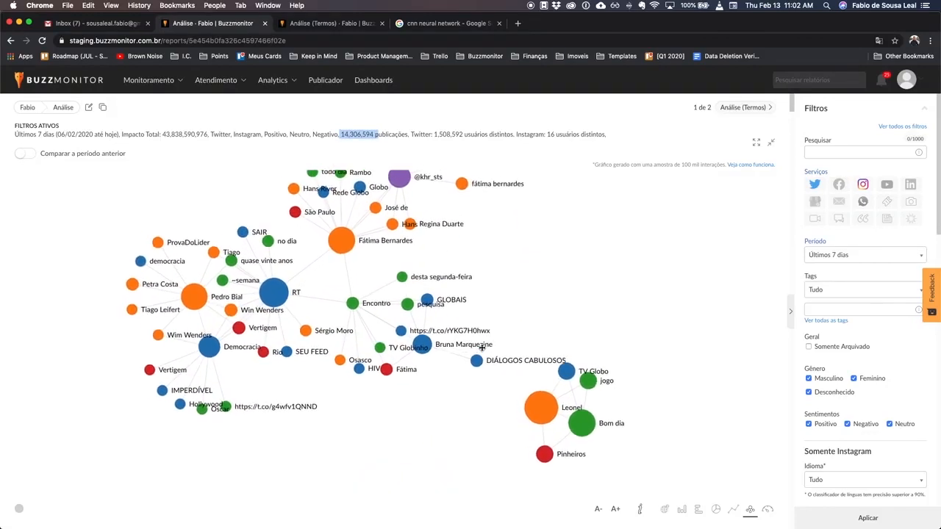
drag(401, 345, 441, 321)
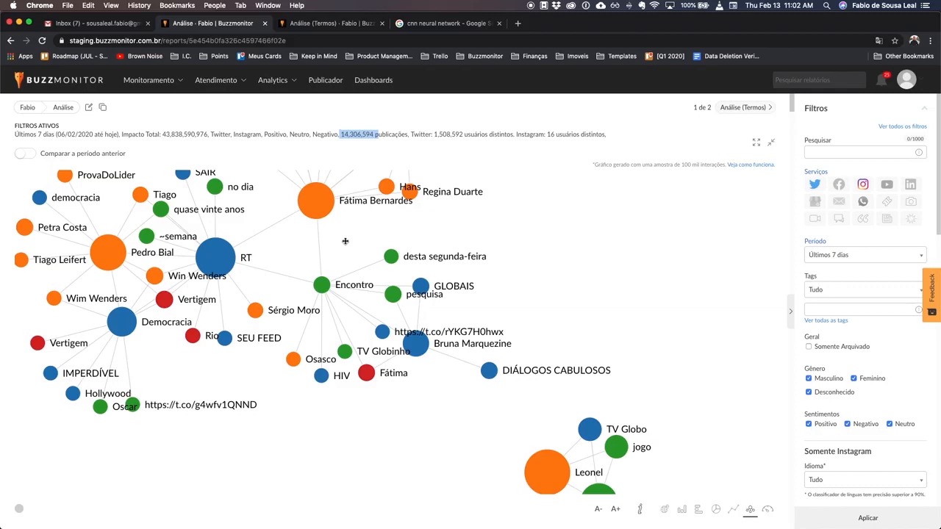
- Isolate the connections of the Pedro Bial node and those of the Win Wenders node, restoring the full graph after each
scroll(292, 259, down, 3)
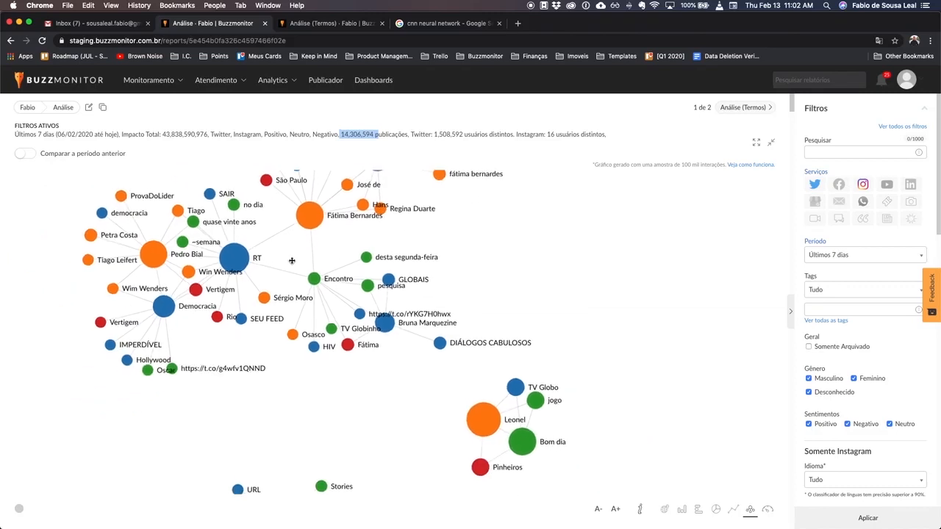
click(156, 256)
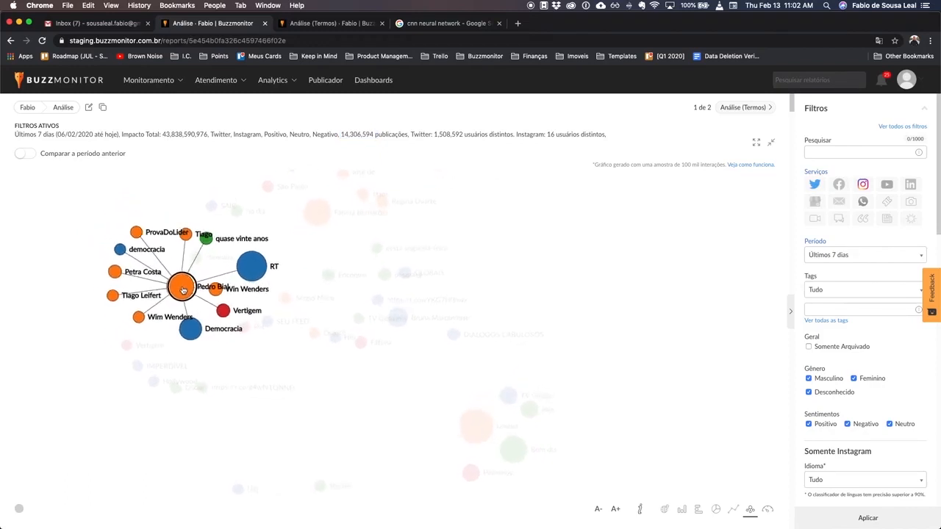
click(188, 286)
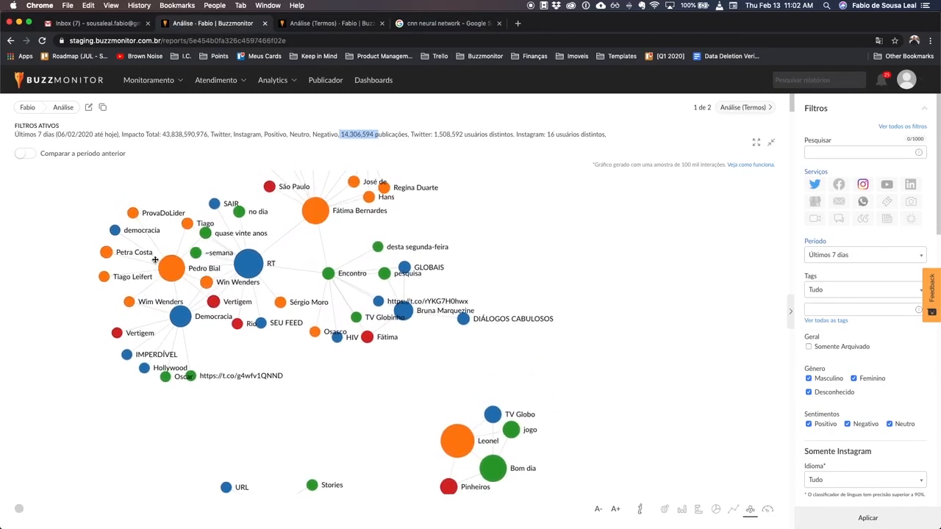
click(197, 278)
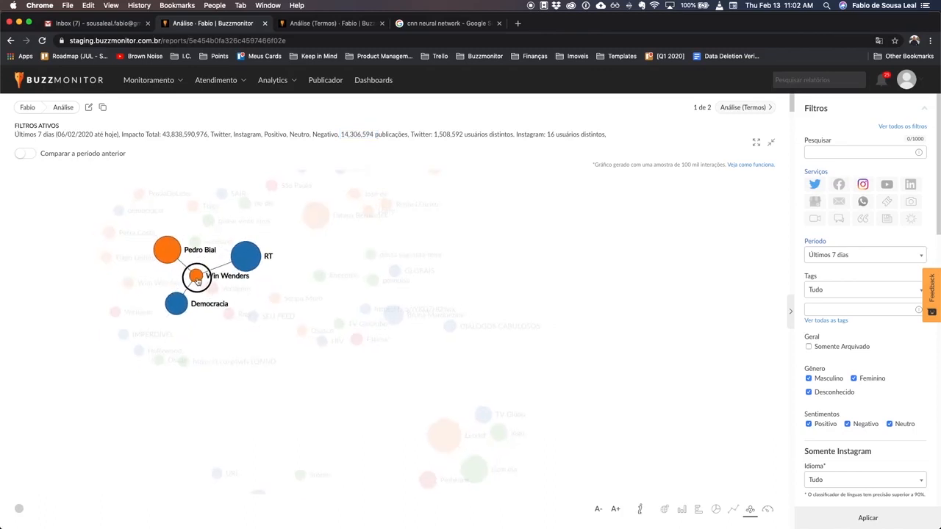
click(195, 282)
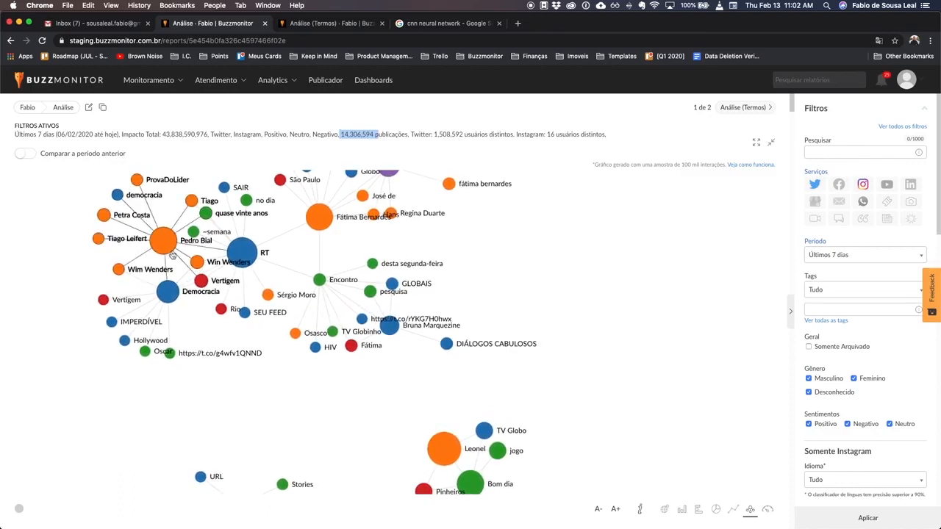
- Rearrange the network graph by moving the Win Wenders, Democracia and Fátima Bernardes nodes
drag(194, 266, 163, 259)
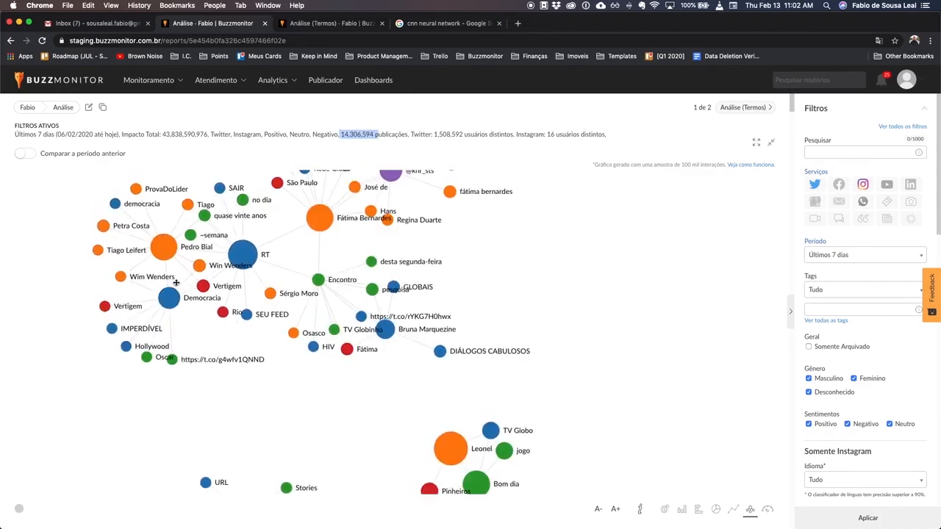
drag(174, 297, 158, 301)
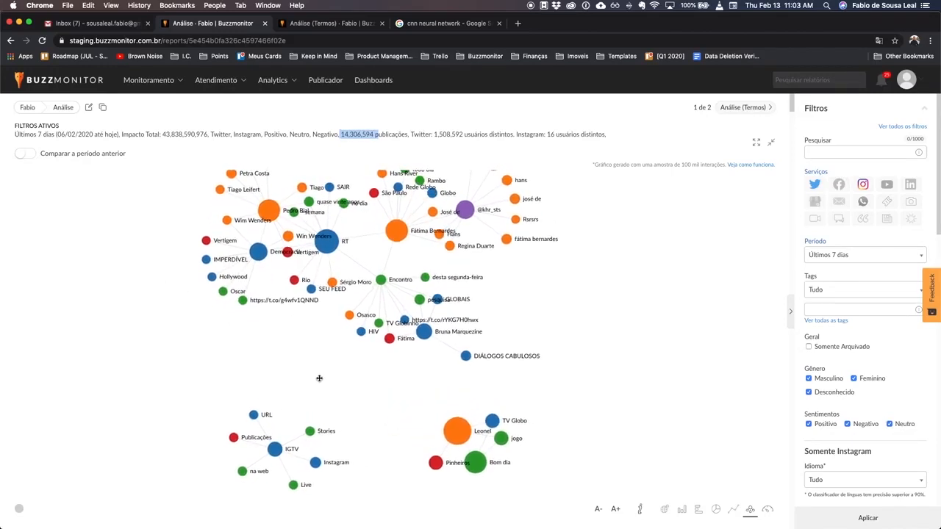
drag(395, 231, 470, 324)
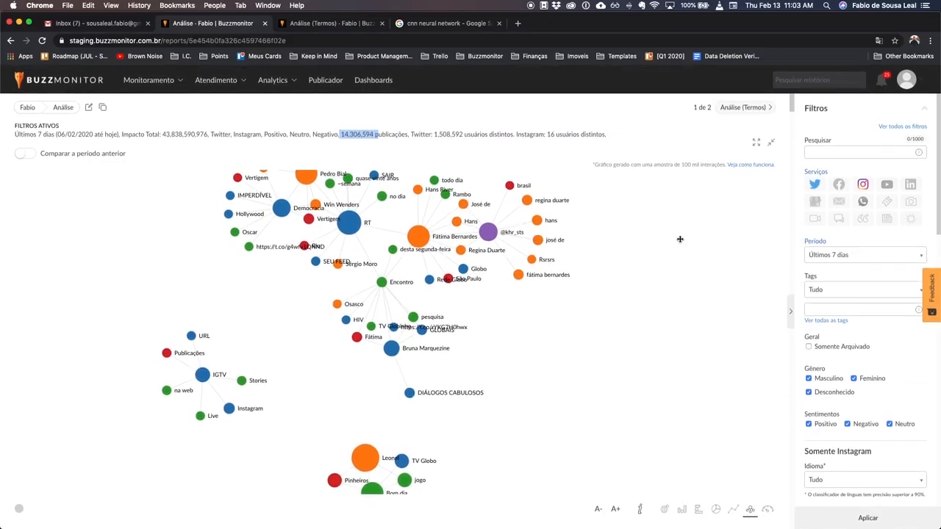
drag(472, 269, 487, 342)
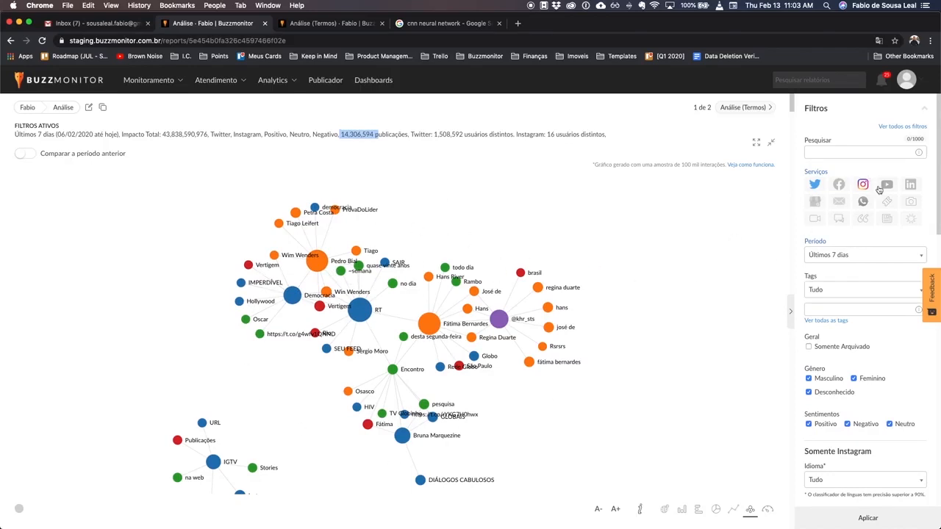
- Set the minimum number of comments to 1000 in the Instagram filters
scroll(878, 294, down, 10)
scroll(877, 294, down, 5)
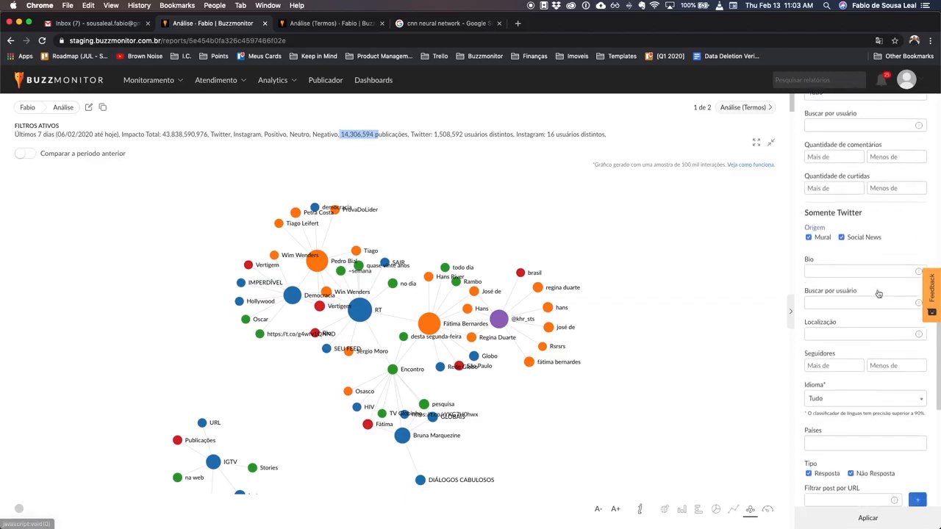
scroll(877, 293, up, 5)
scroll(877, 293, up, 10)
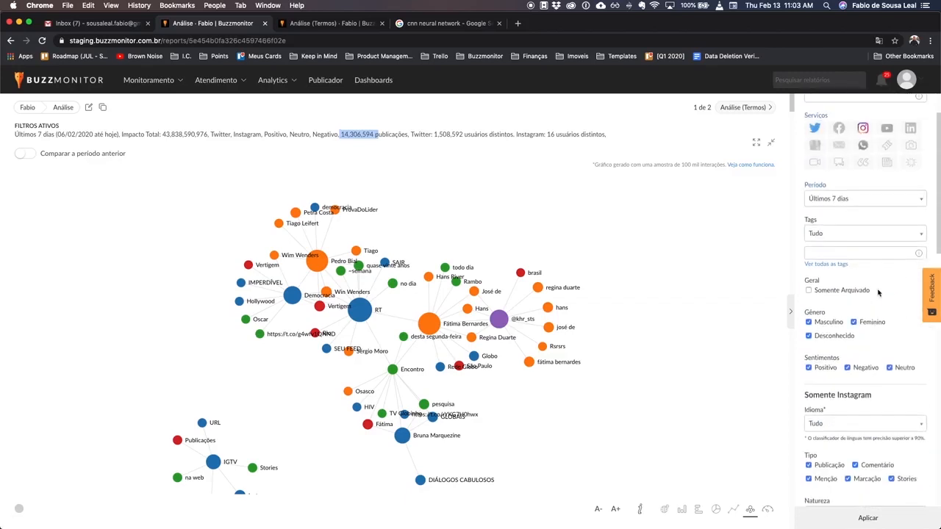
scroll(877, 294, down, 2)
scroll(877, 293, down, 8)
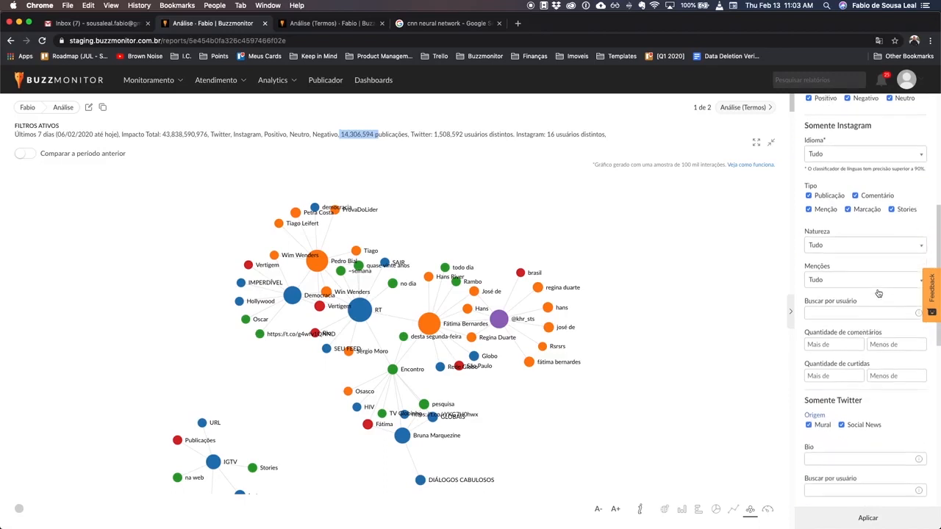
scroll(877, 292, up, 3)
scroll(877, 293, down, 1)
click(837, 391)
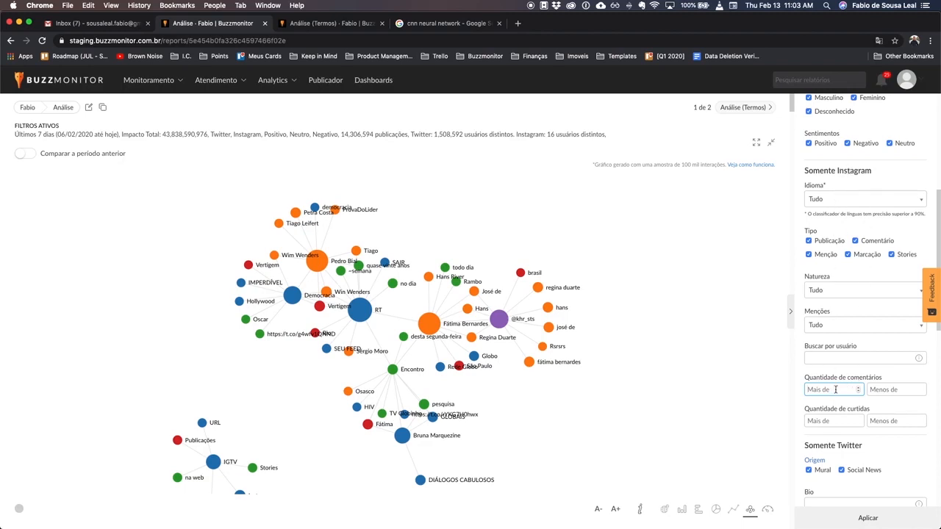
text(1000)
- Set the Twitter Bio filter to "vasco" and nudge the Fátima Bernardes node in the graph
scroll(865, 489, down, 5)
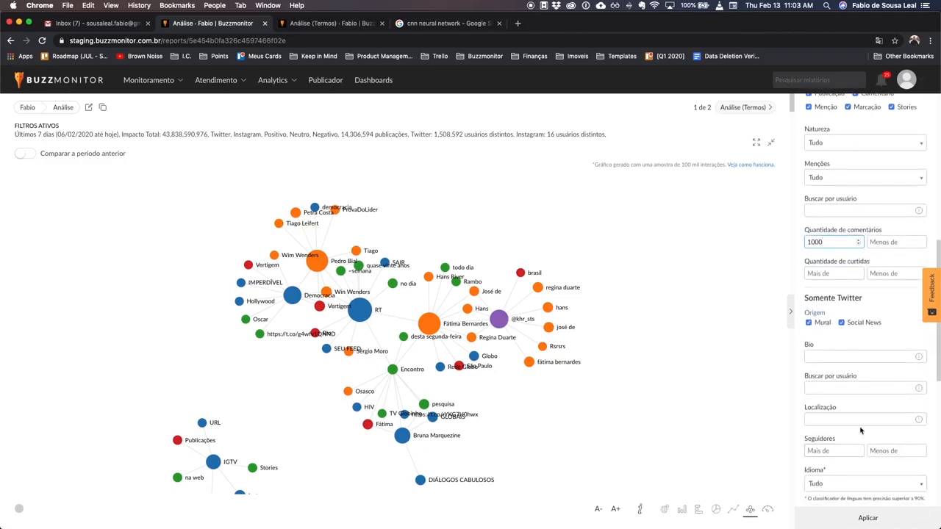
click(827, 354)
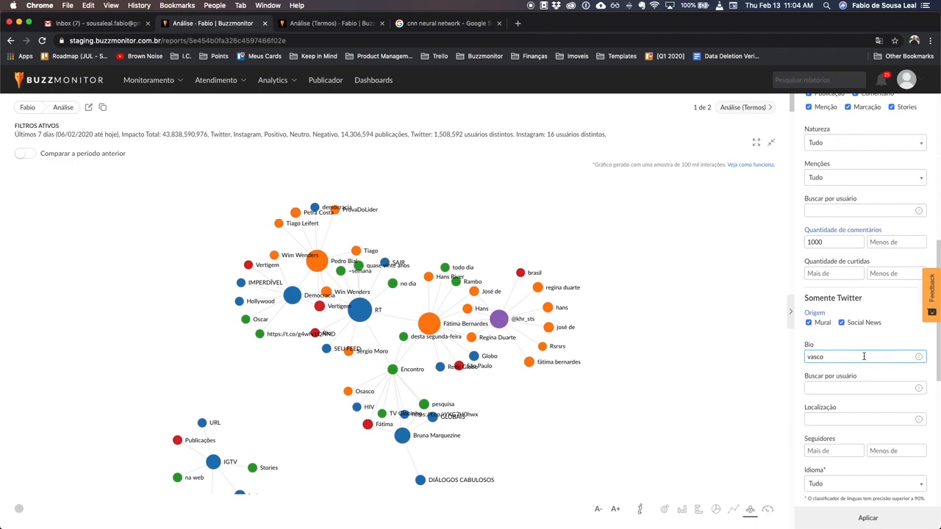
scroll(864, 357, up, 10)
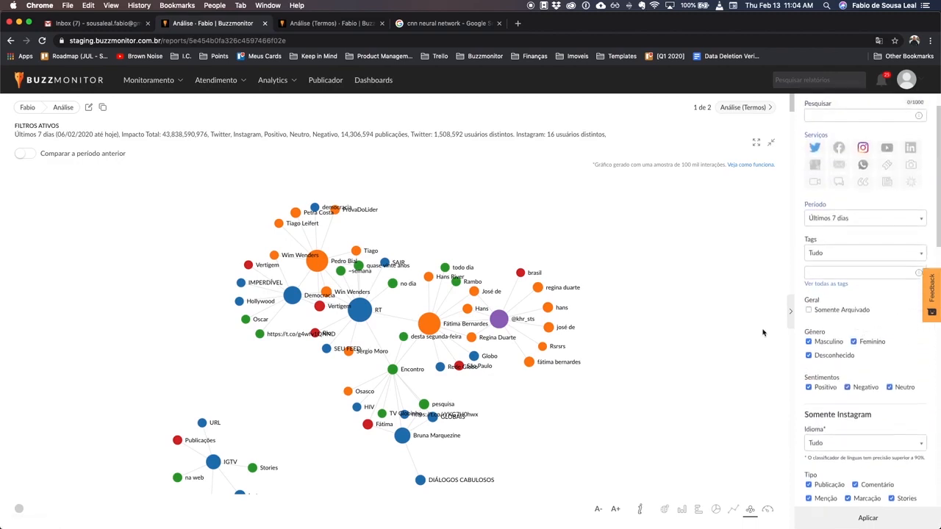
drag(434, 325, 432, 296)
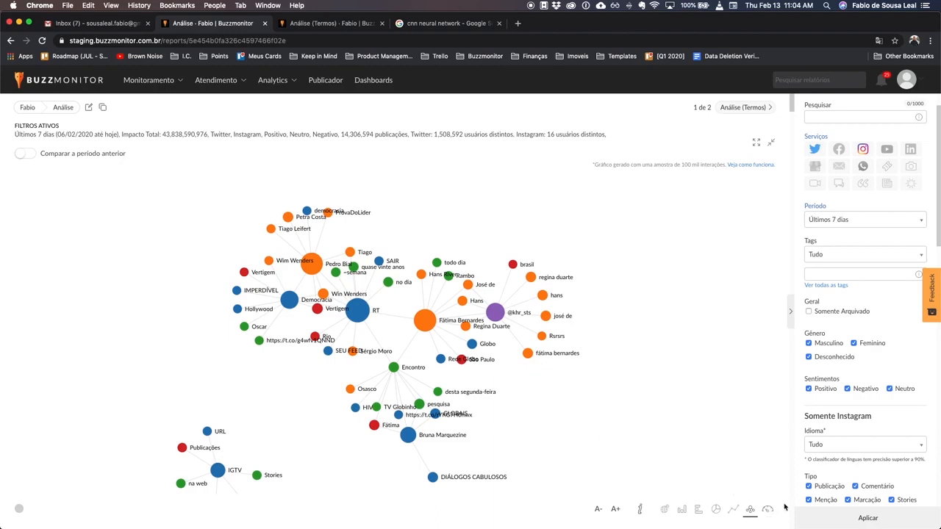
scroll(784, 507, down, 5)
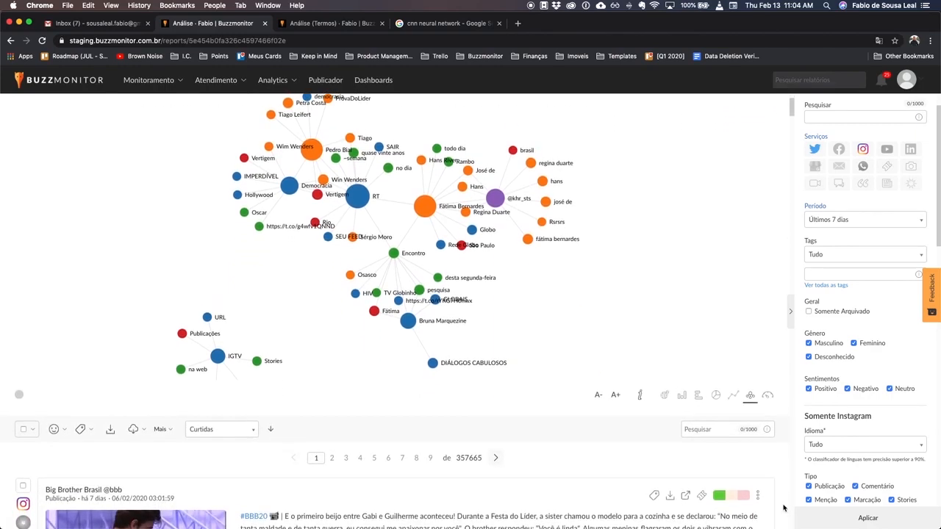
scroll(784, 507, up, 5)
scroll(782, 507, down, 1)
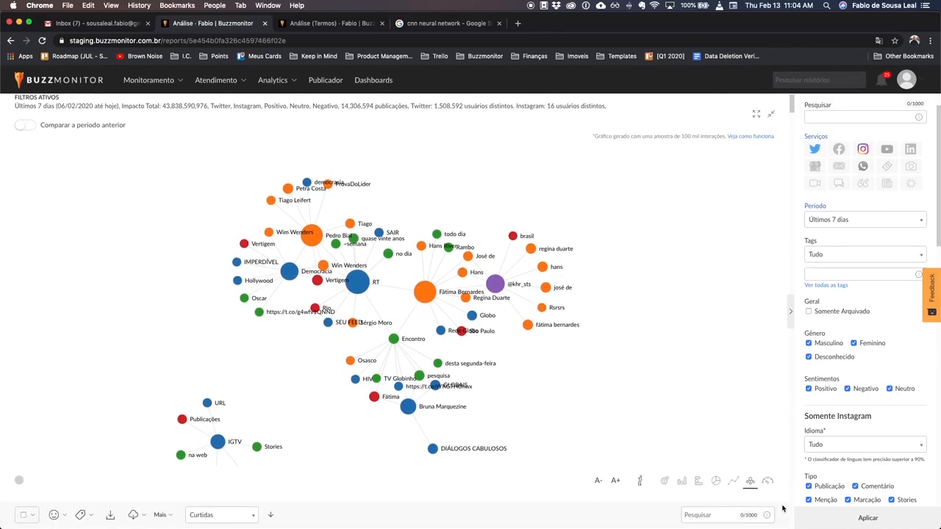
scroll(782, 507, down, 5)
scroll(782, 507, up, 5)
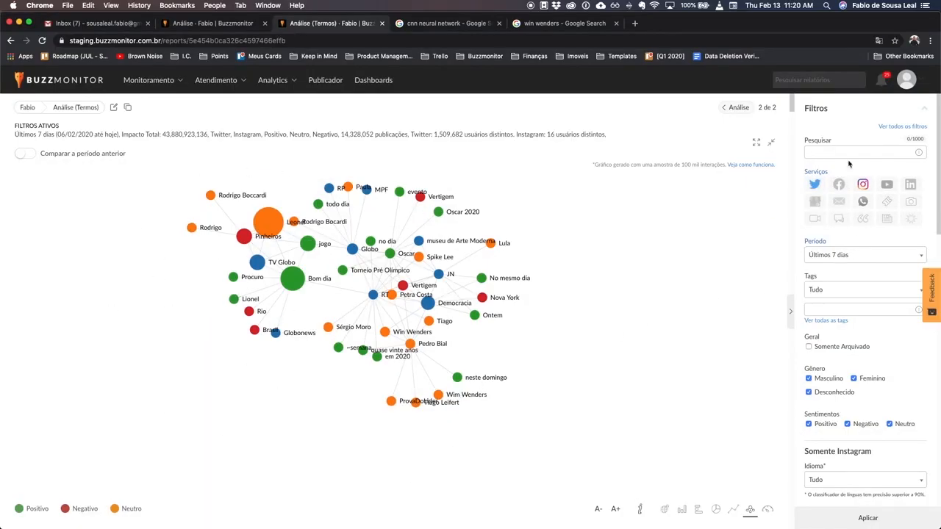
- Group the Análise (Termos) chart by Entidades and apply the change
click(848, 105)
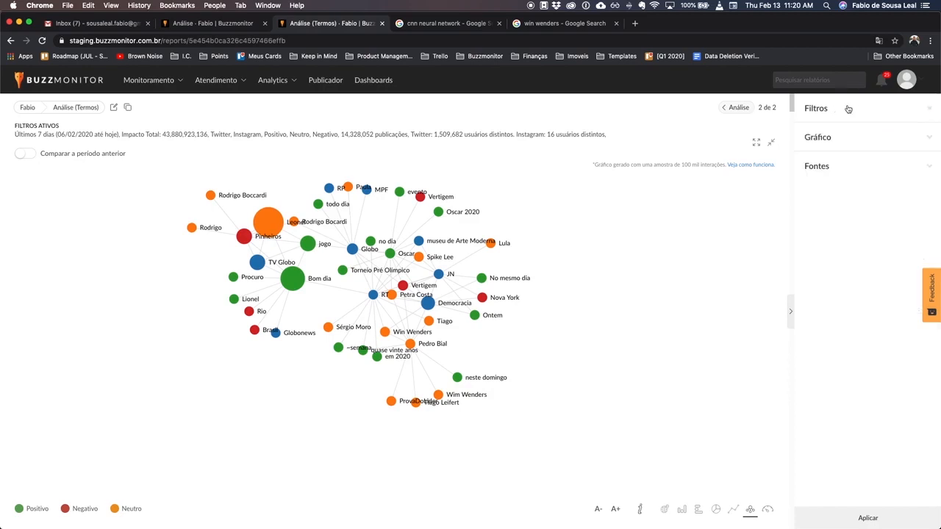
click(823, 139)
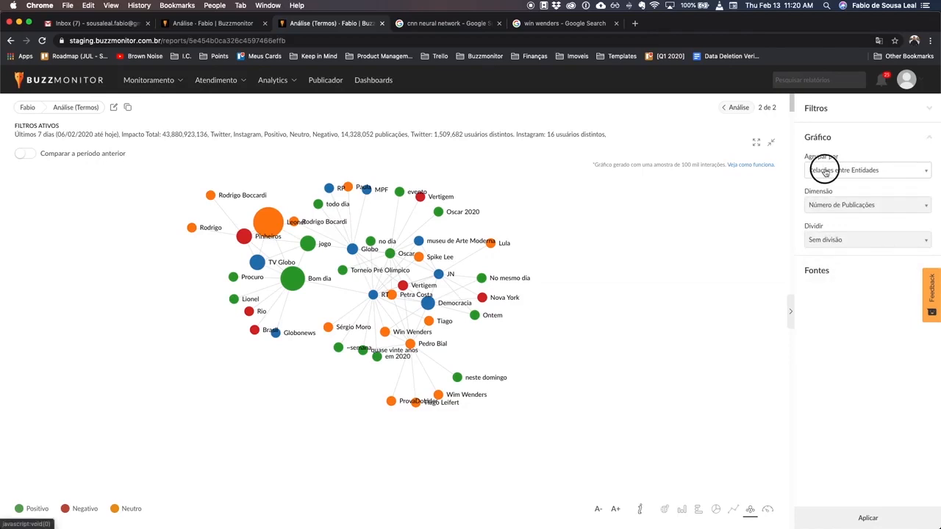
click(824, 171)
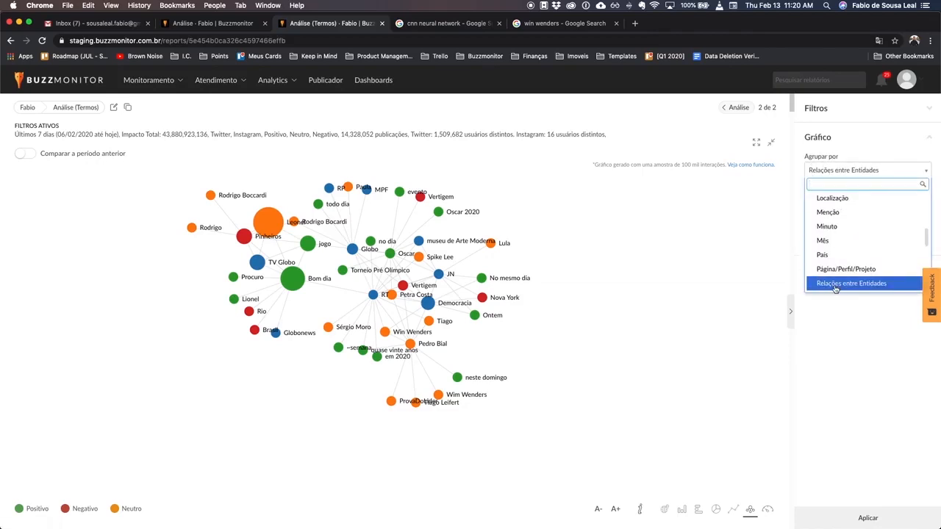
text(enti)
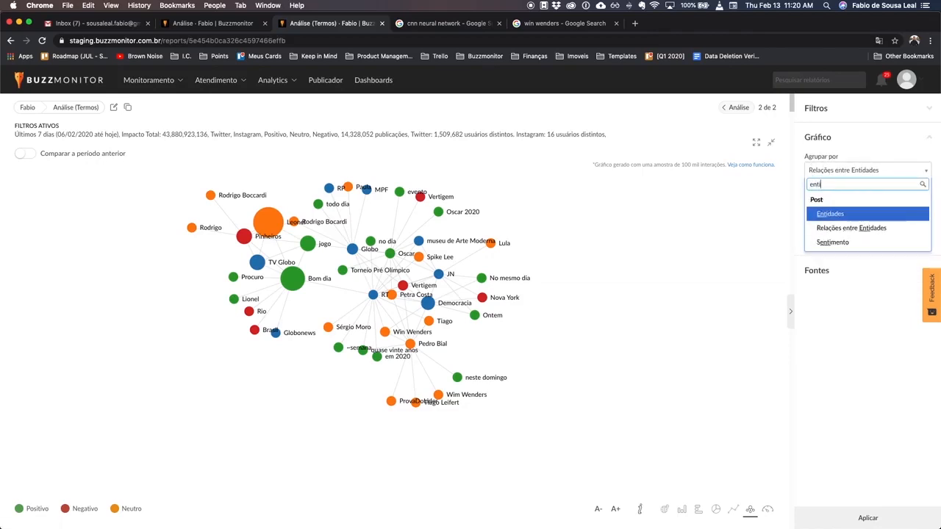
click(842, 216)
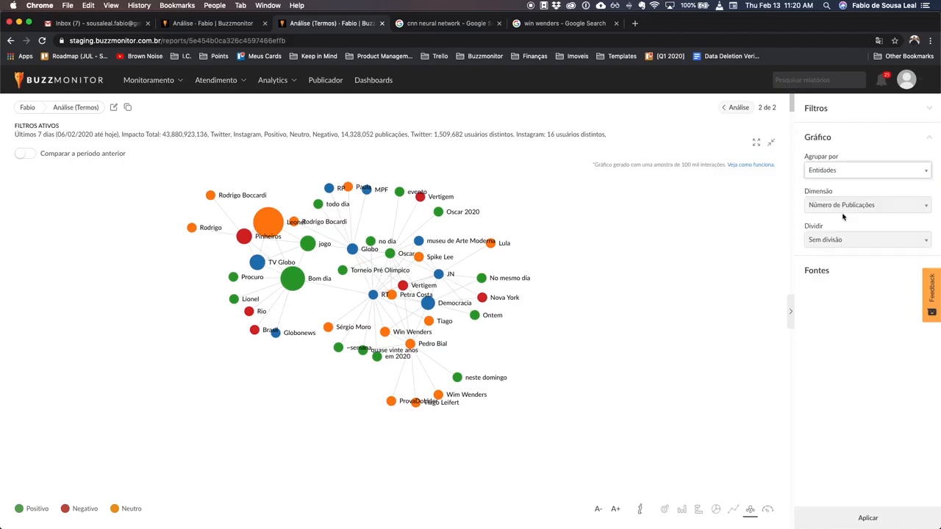
click(867, 517)
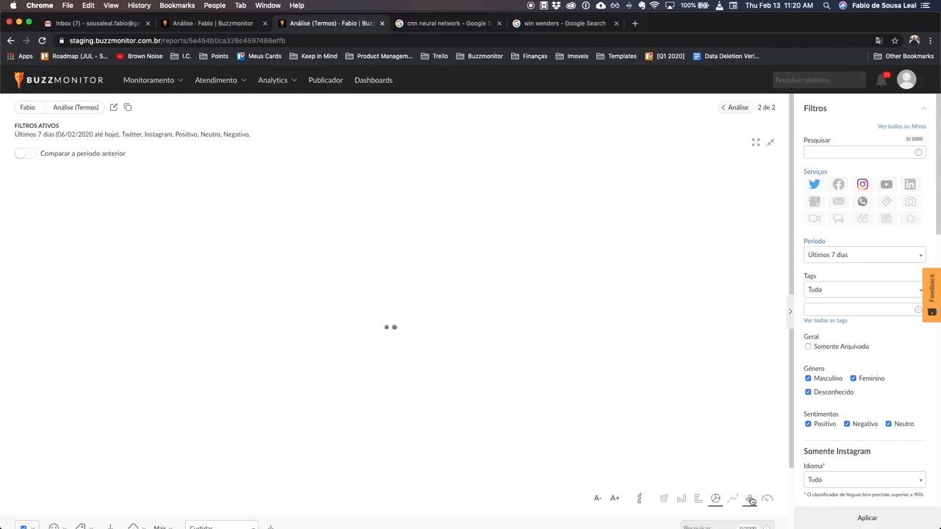
- Display the entities chart as horizontal bars
scroll(845, 390, down, 2)
scroll(845, 391, down, 10)
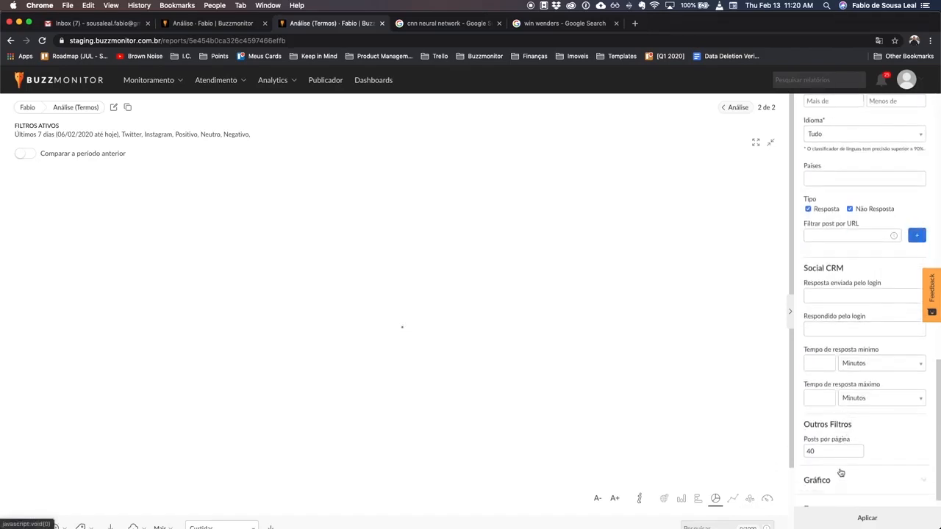
scroll(840, 473, down, 1)
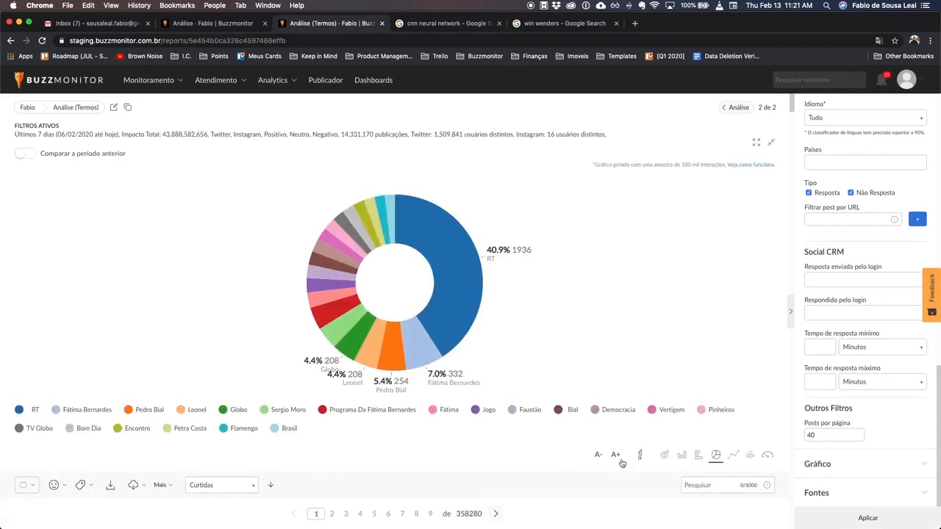
click(699, 455)
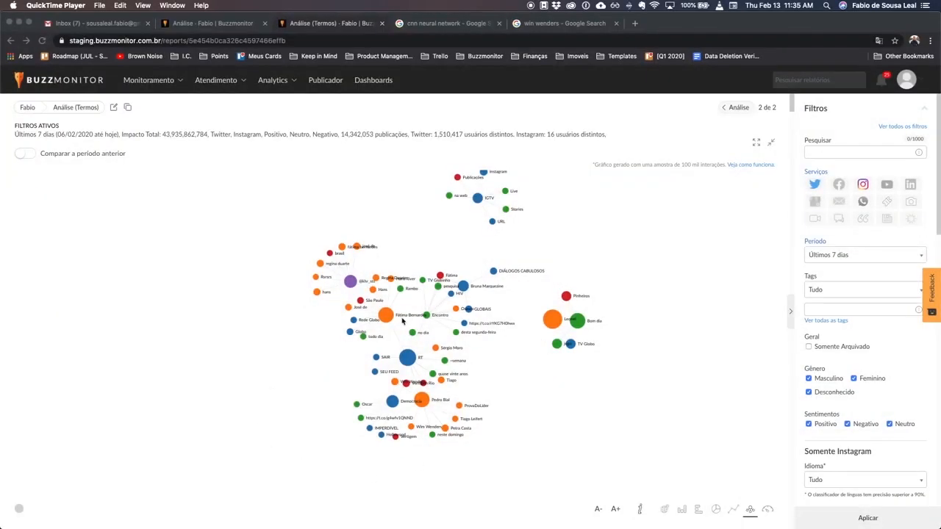
click(609, 259)
scroll(474, 299, up, 5)
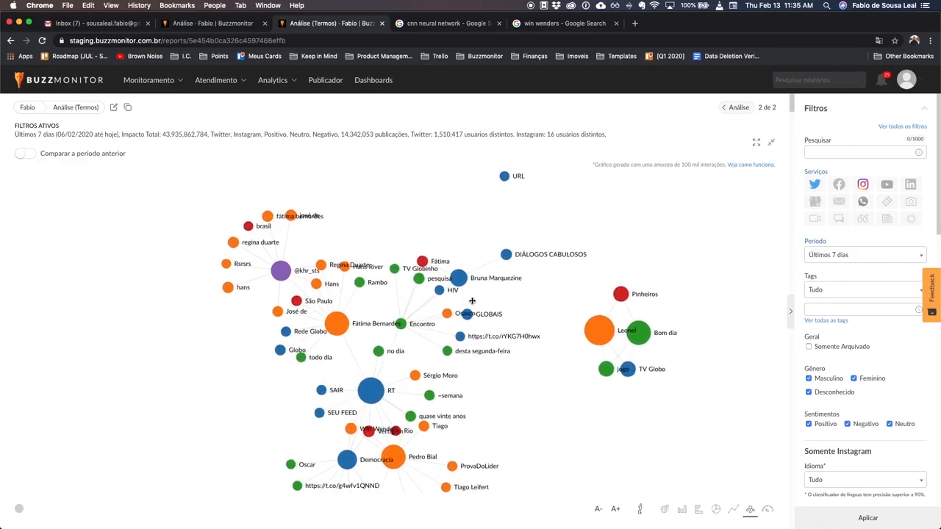
scroll(474, 298, up, 5)
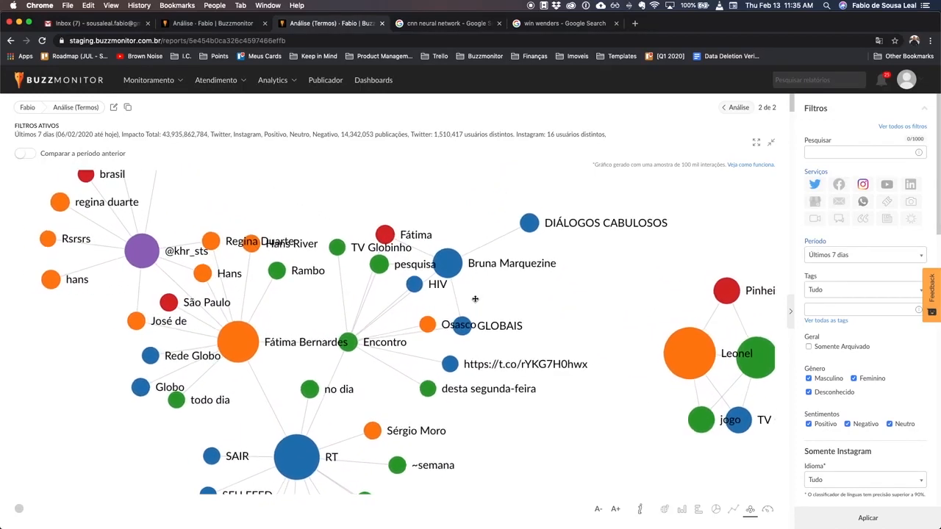
scroll(513, 270, down, 1)
drag(671, 274, 760, 342)
drag(340, 308, 342, 263)
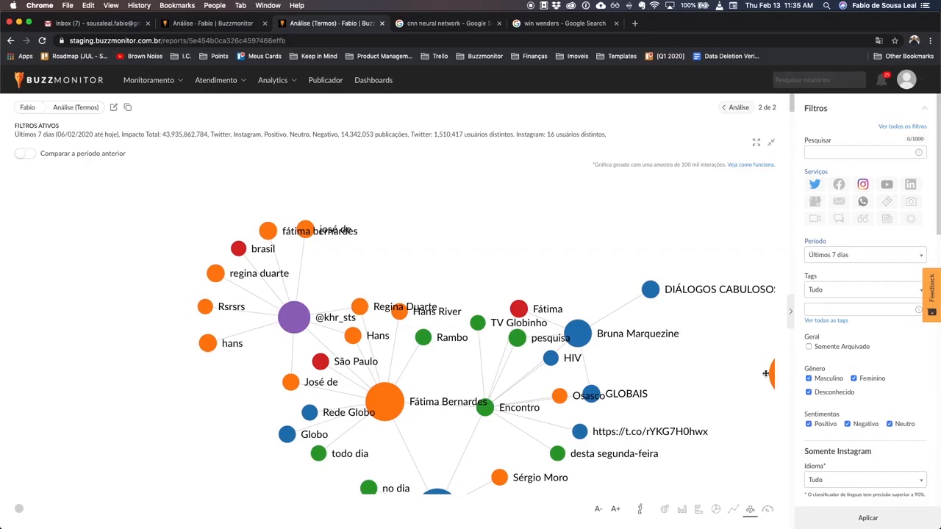
drag(768, 371, 474, 385)
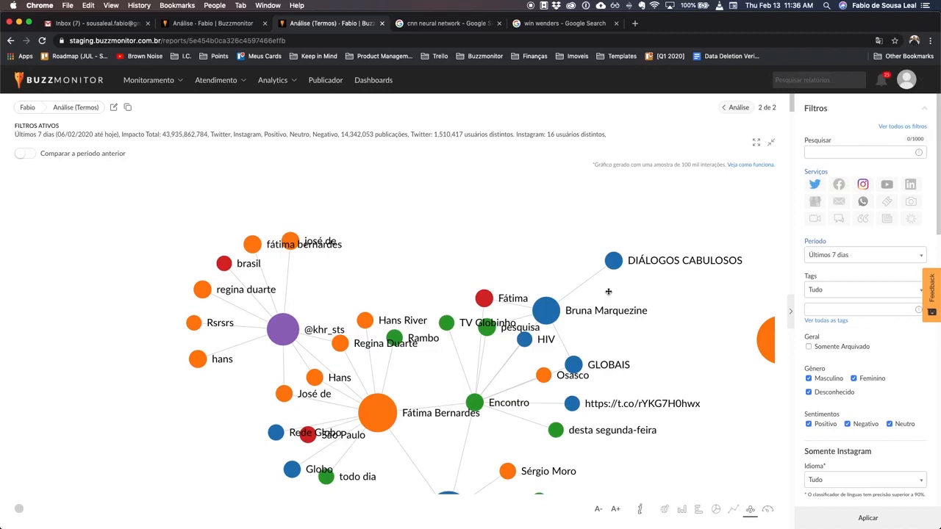
scroll(439, 346, down, 3)
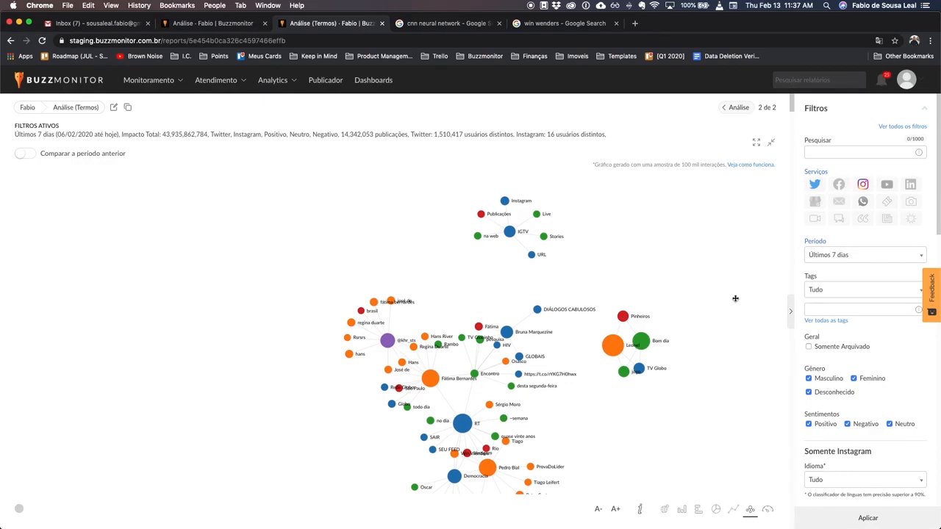
drag(637, 411, 601, 319)
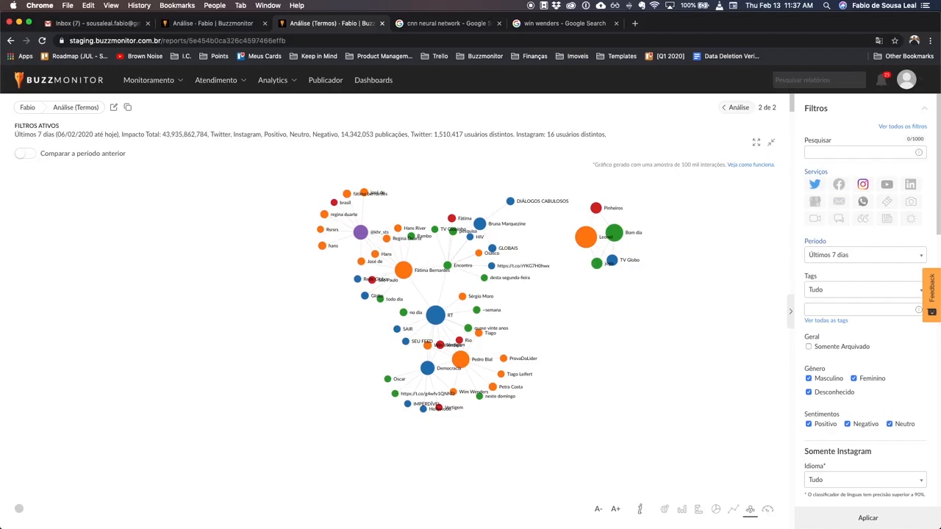
mouse_move(488, 506)
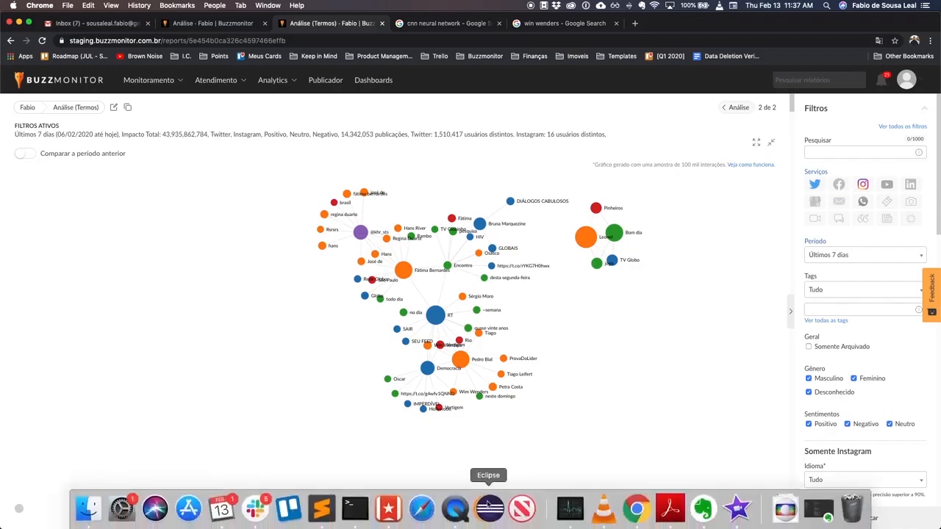
click(221, 507)
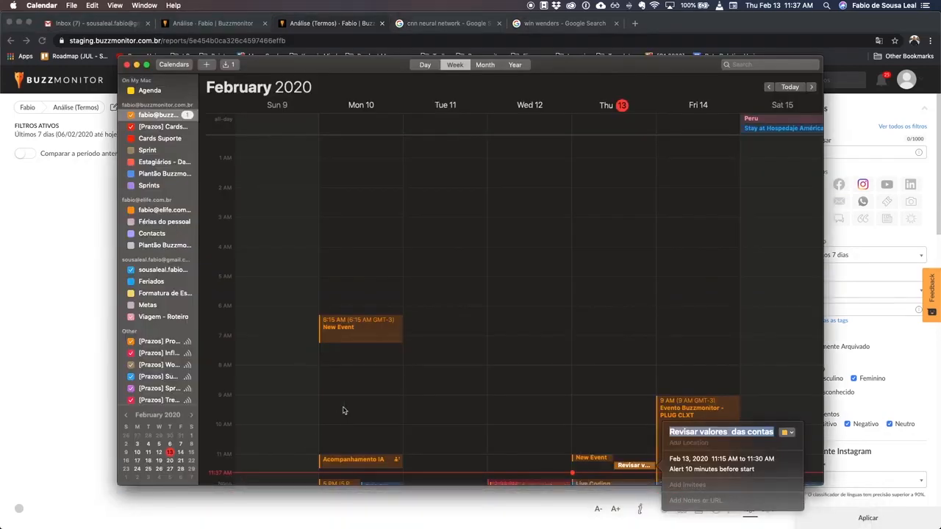
key(super+Tab)
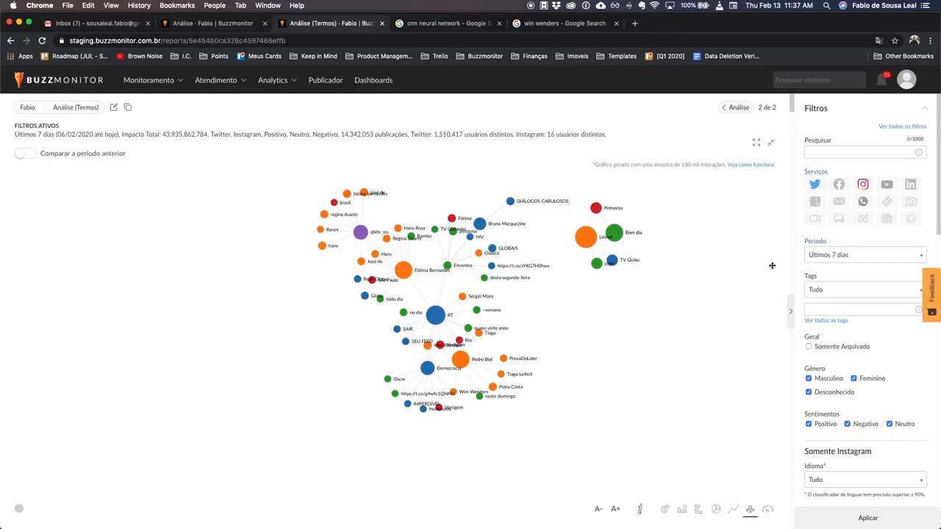
mouse_move(455, 525)
scroll(450, 300, up, 3)
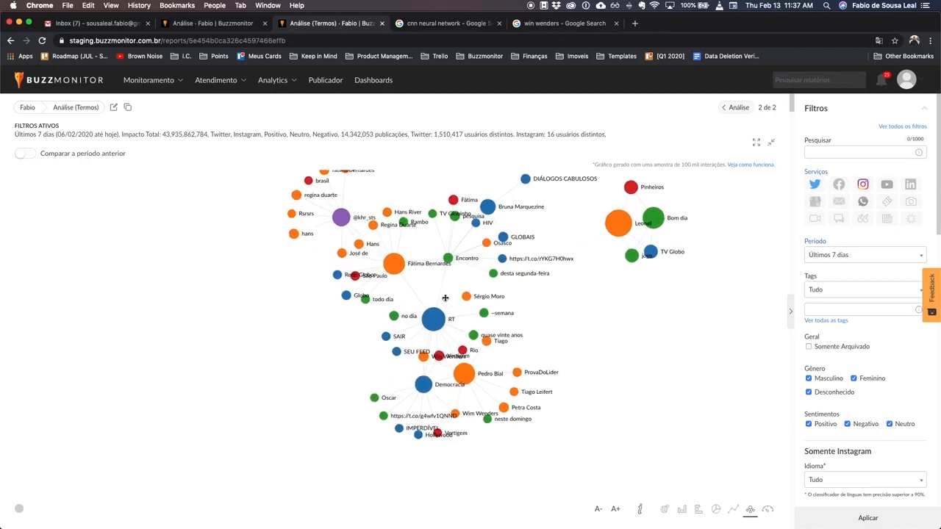